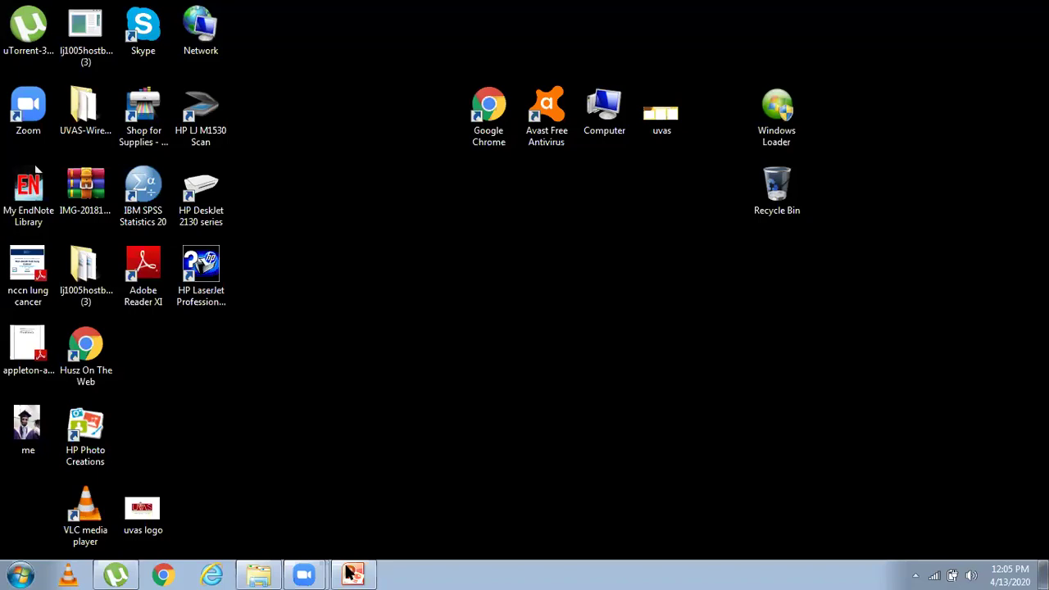
# Step: Bring the Ulcer Disease presentation window back to the front in PowerPoint
pyautogui.click(352, 574)
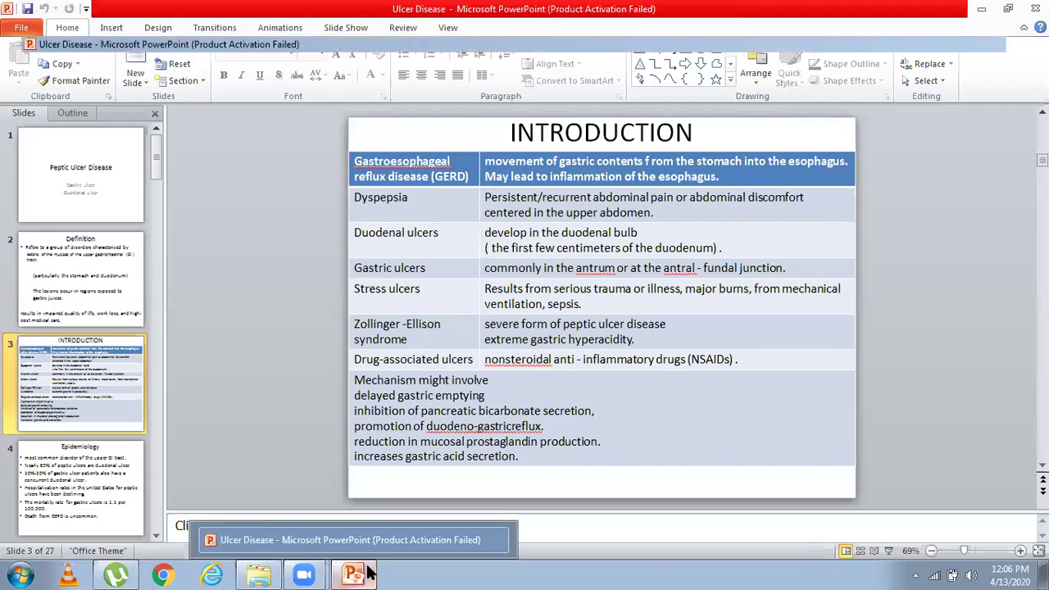
pyautogui.click(361, 572)
pyautogui.click(352, 573)
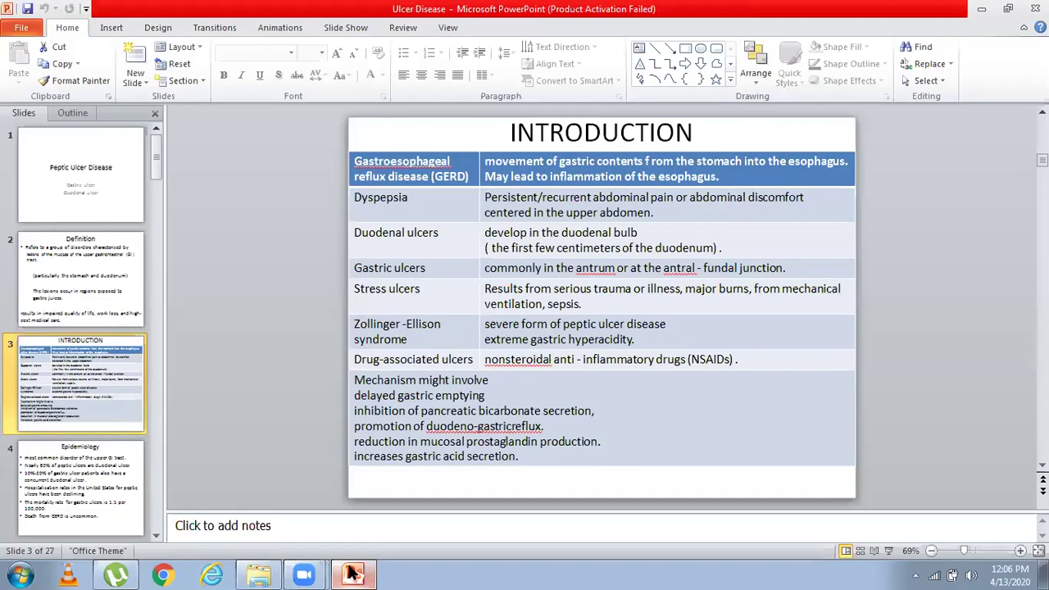
pyautogui.click(352, 573)
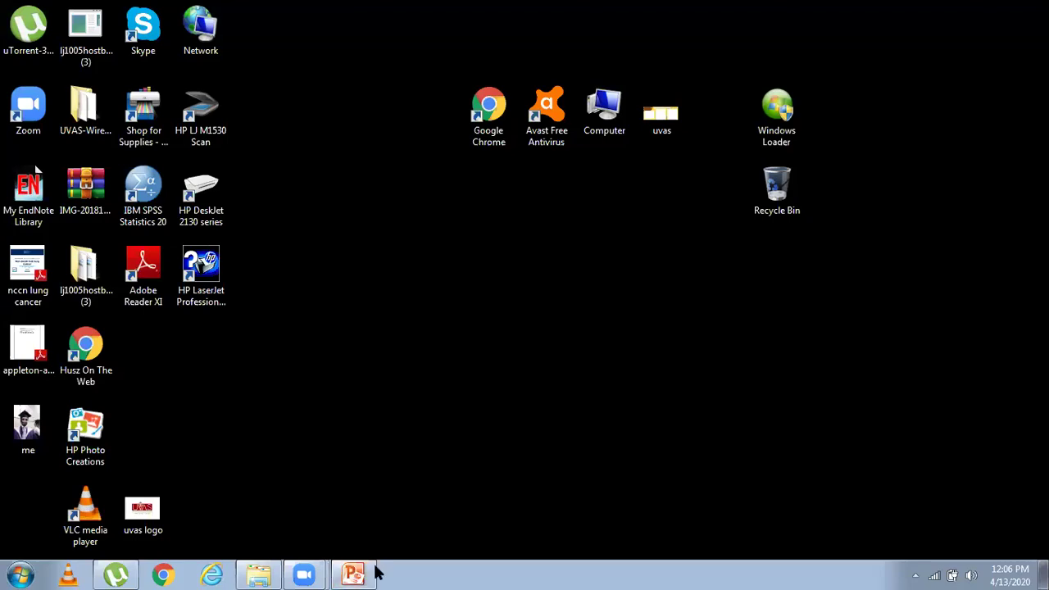
pyautogui.click(374, 572)
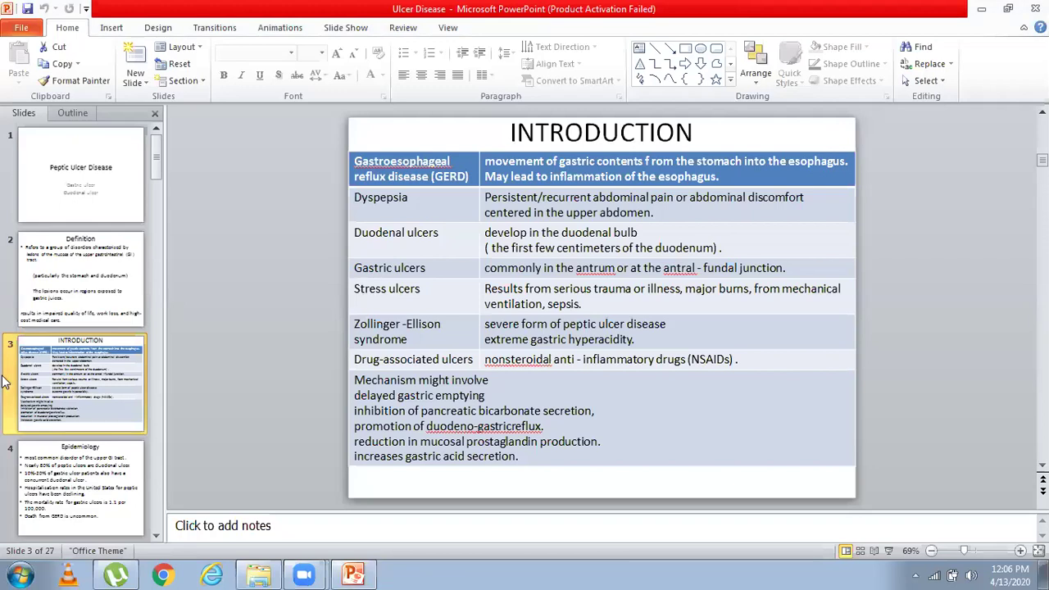
# Step: Browse the slides, from Epidemiology and Protective factors, ending on slide 10, Diagnostic tests-H Pylori
pyautogui.press('Down')
pyautogui.scroll(-4, 93, 371)
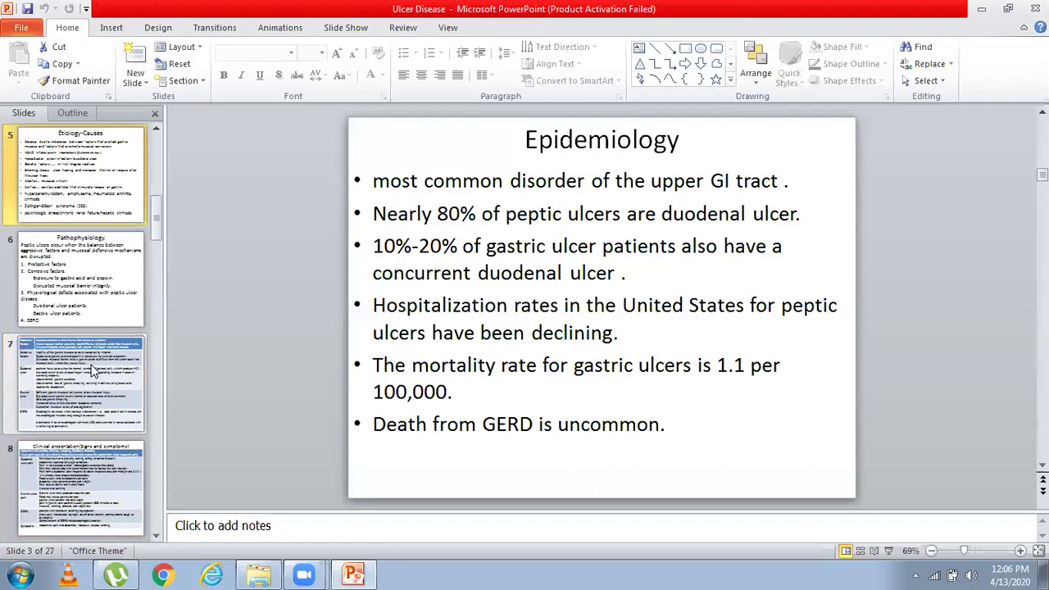
pyautogui.click(92, 370)
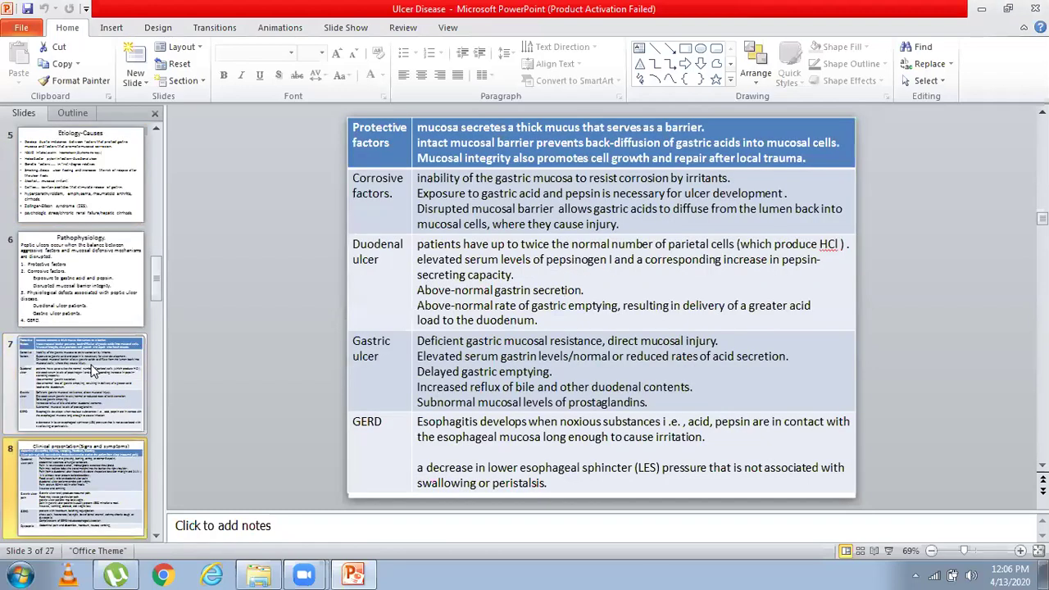
pyautogui.press('Down')
pyautogui.press('Down')
pyautogui.press('Down')
pyautogui.press('Down')
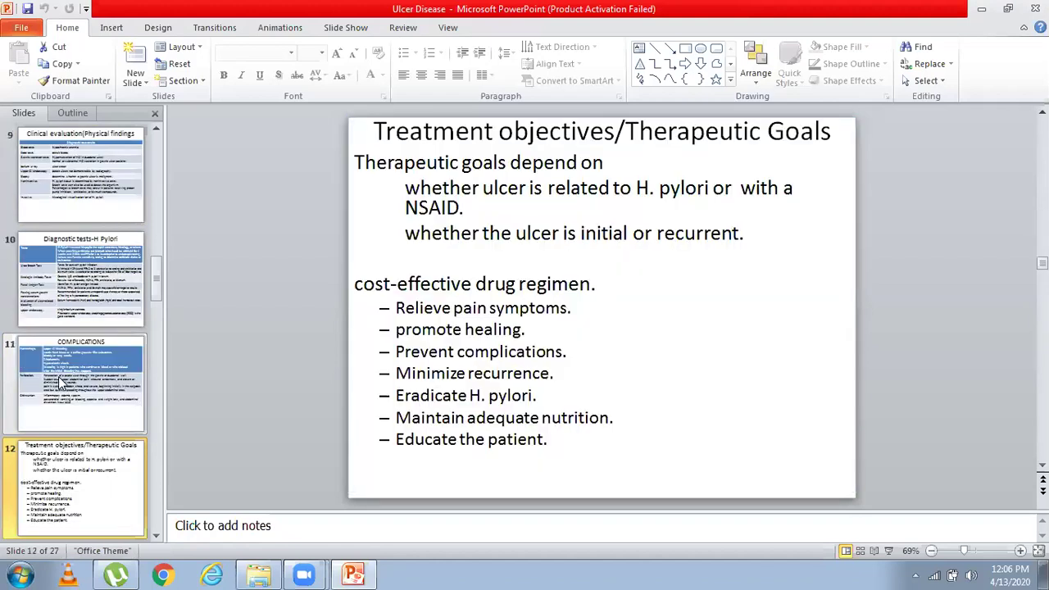
pyautogui.press('Up')
pyautogui.press('Up')
pyautogui.press('Down')
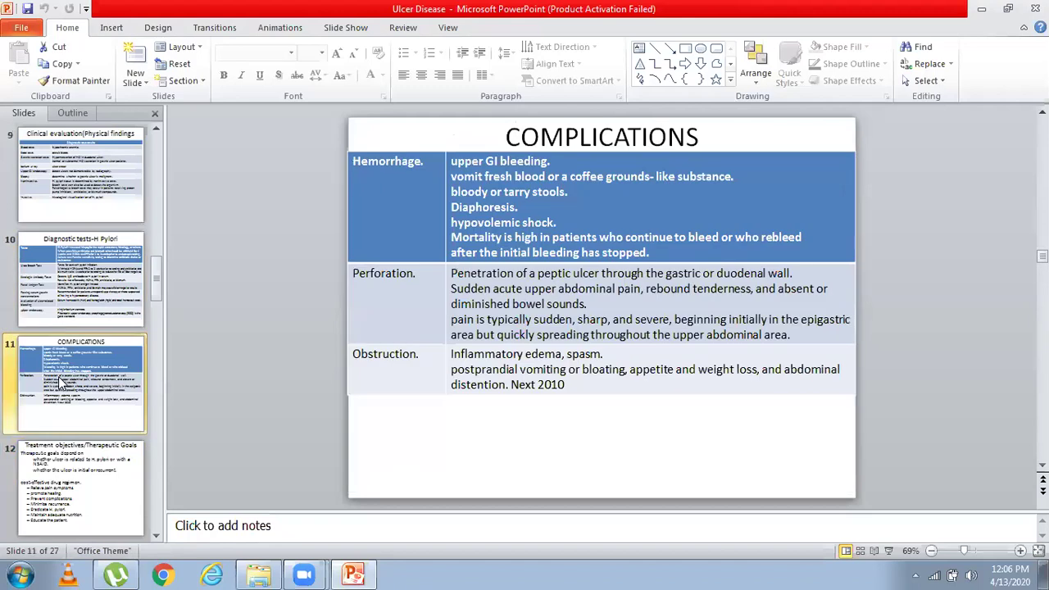
pyautogui.press('Up')
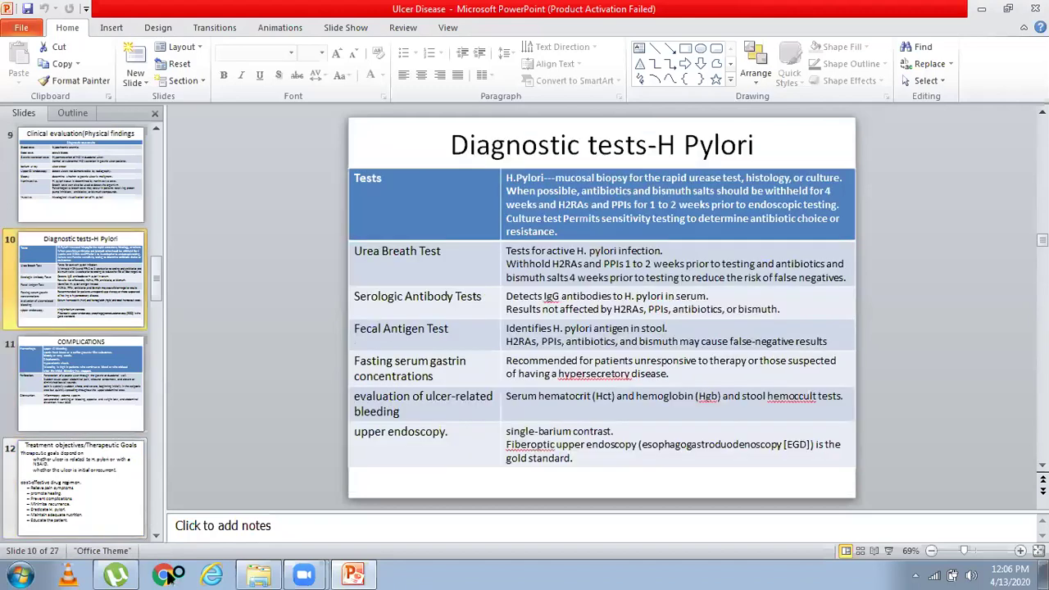
pyautogui.click(361, 576)
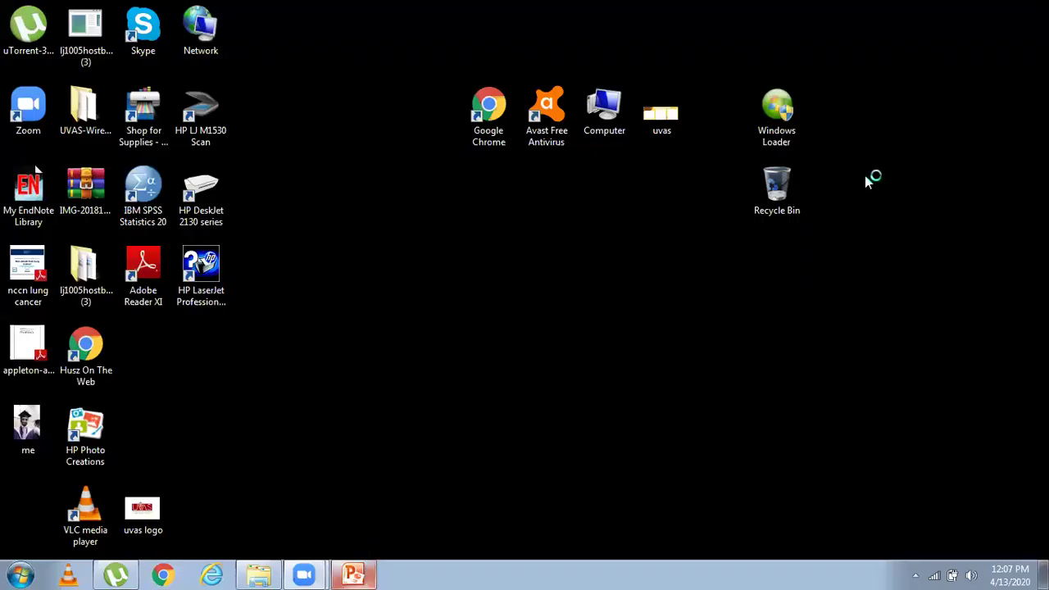
pyautogui.hotkey('alt', 'Tab')
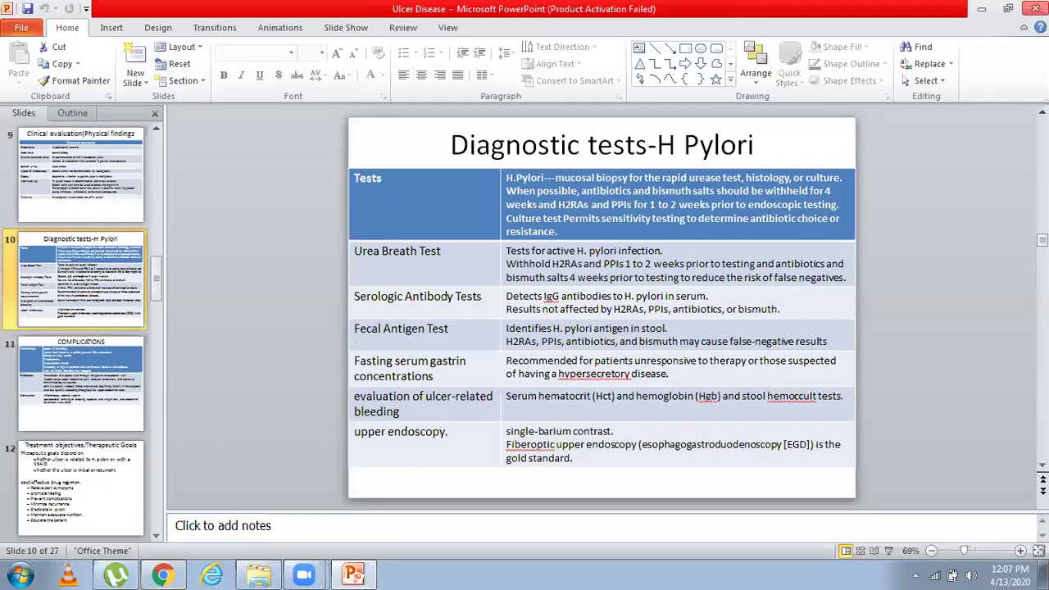
# Step: Launch Google Chrome and load google.com
pyautogui.click(162, 573)
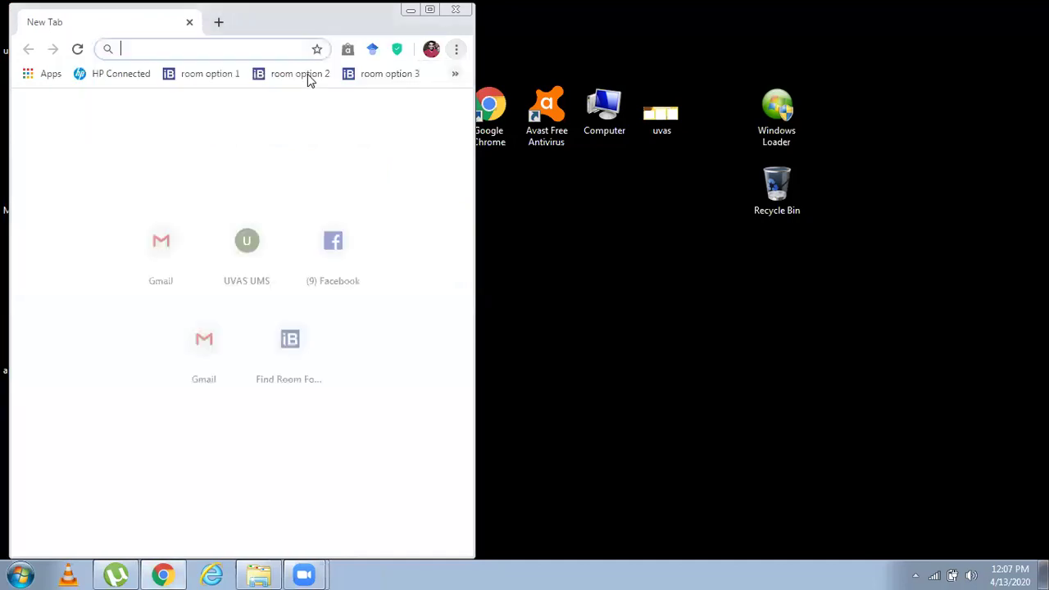
pyautogui.write('www.google.com')
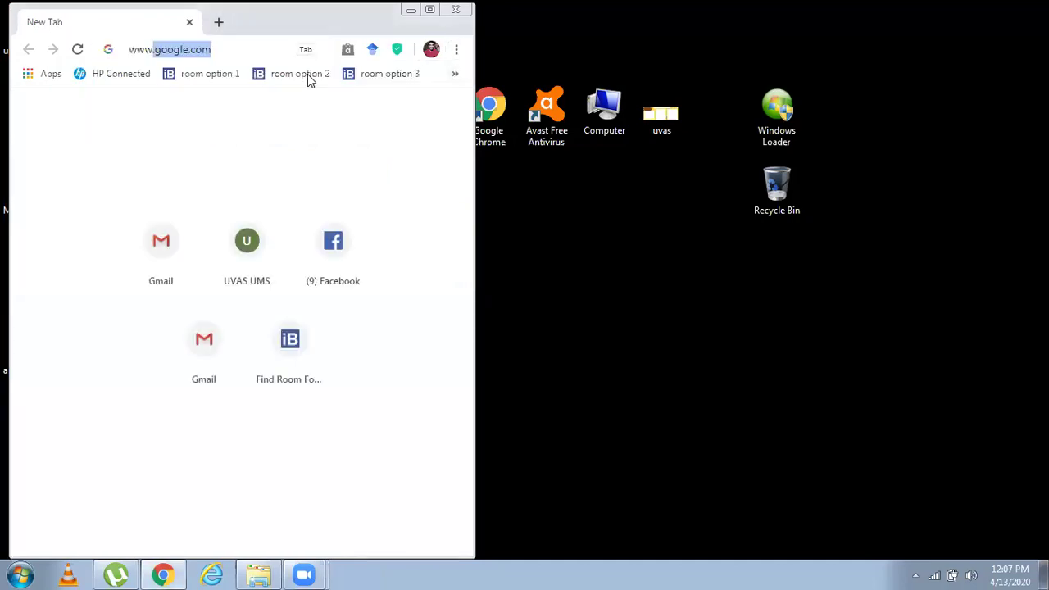
pyautogui.press('Return')
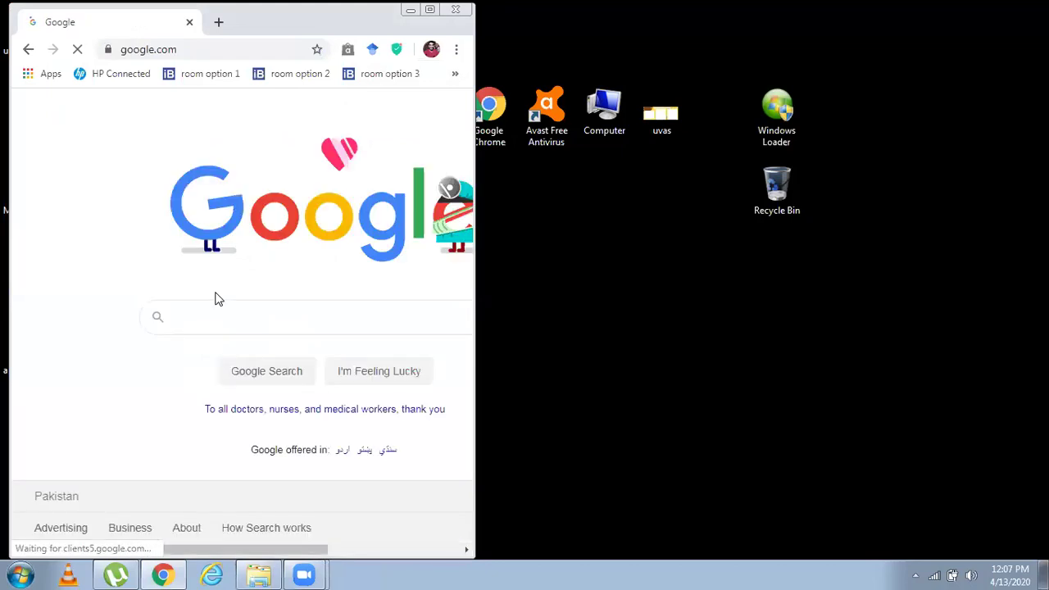
pyautogui.write('wha')
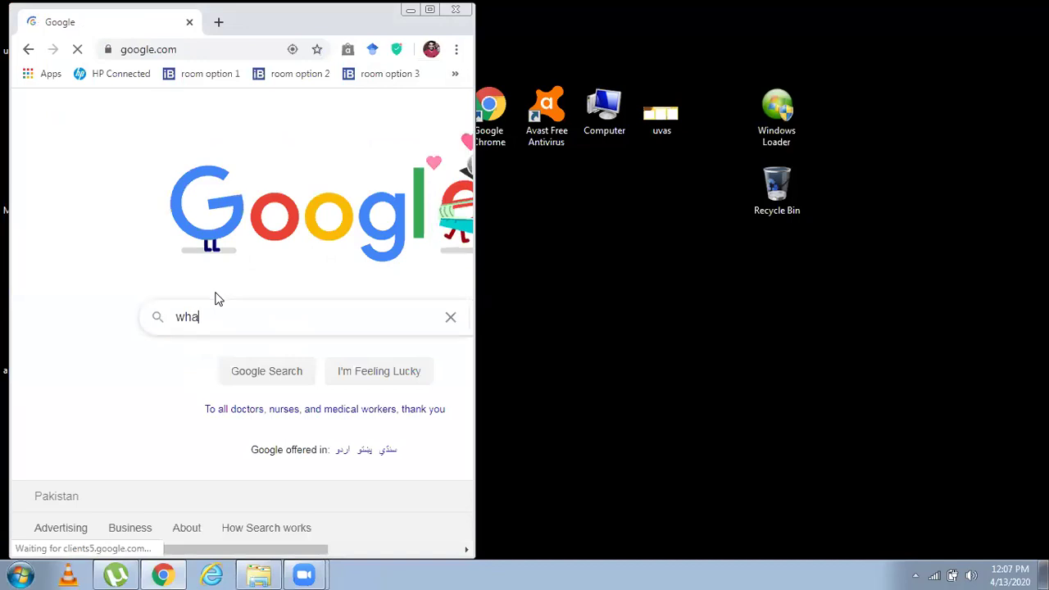
pyautogui.press('BackSpace')
pyautogui.press('BackSpace')
pyautogui.press('BackSpace')
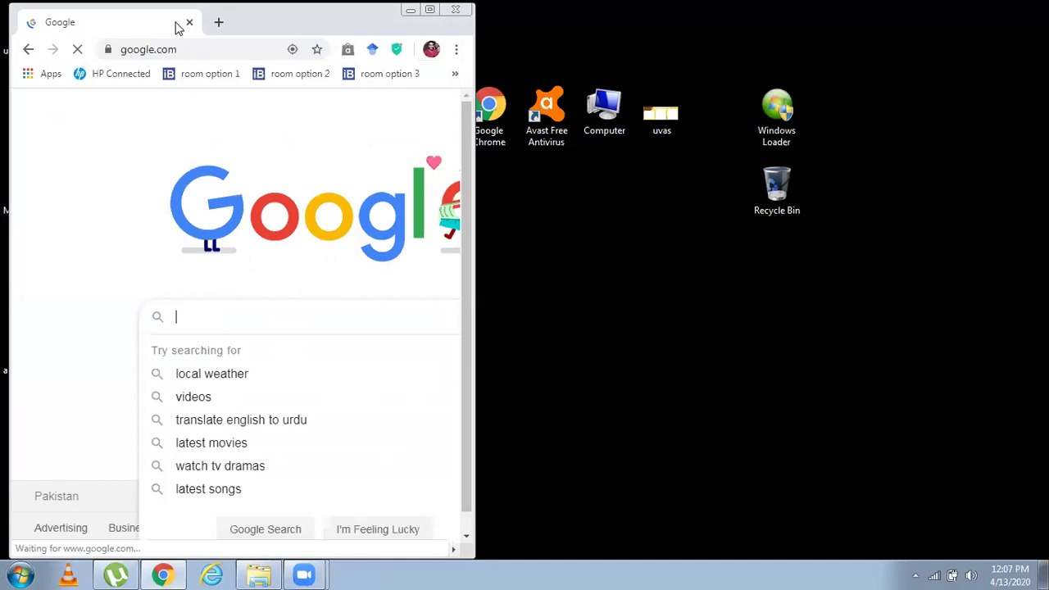
pyautogui.click(181, 49)
pyautogui.write('www.')
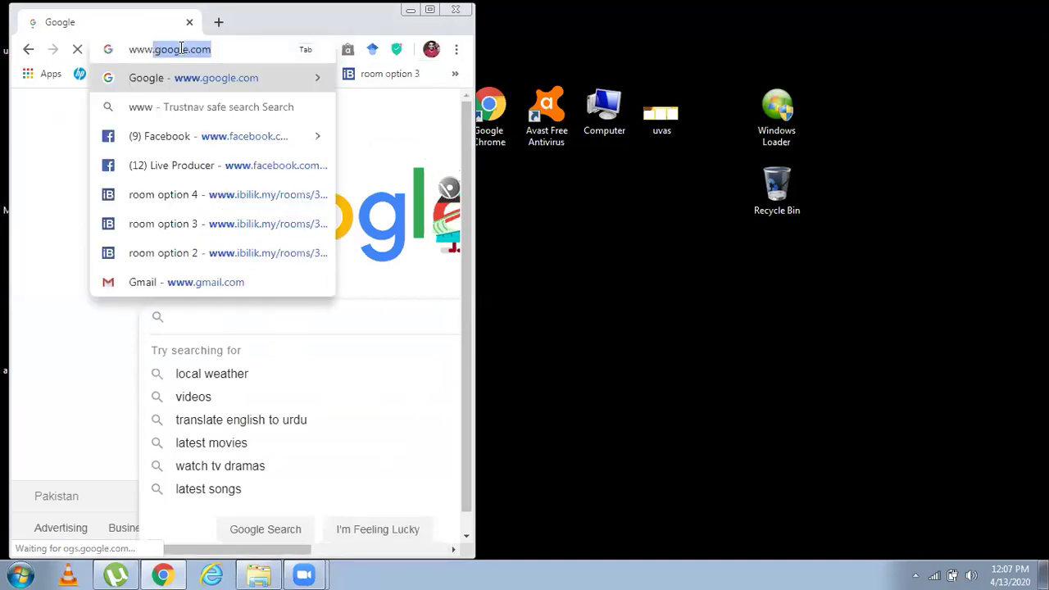
pyautogui.write('gm')
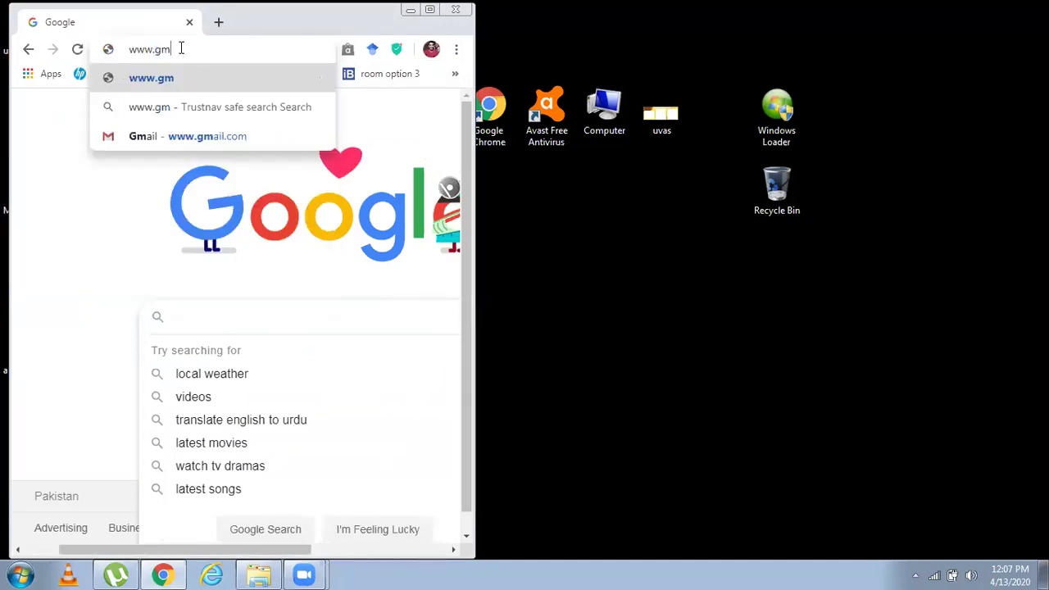
pyautogui.write('ail.co')
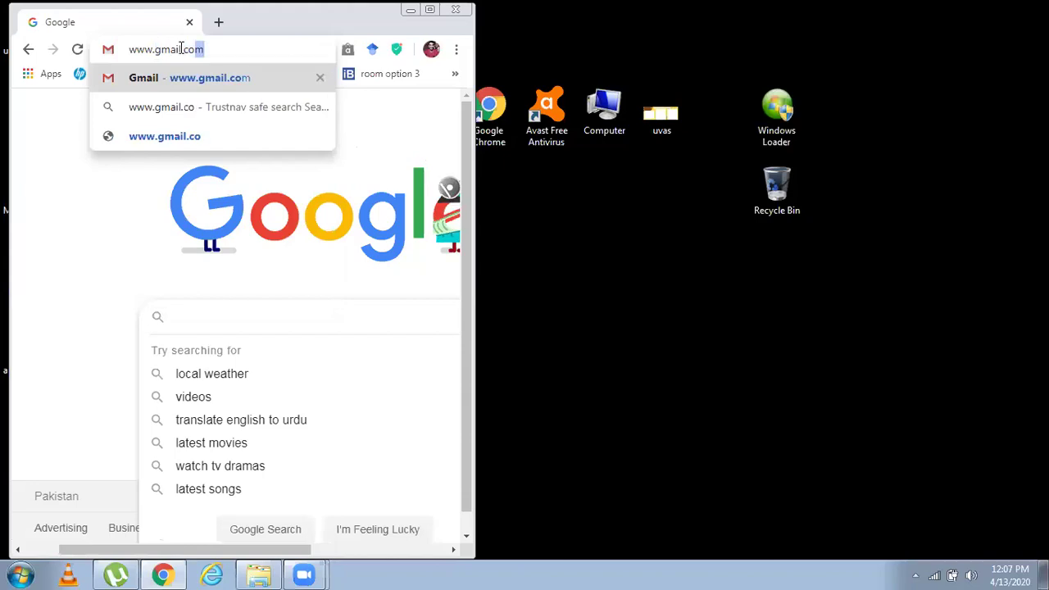
pyautogui.press('Return')
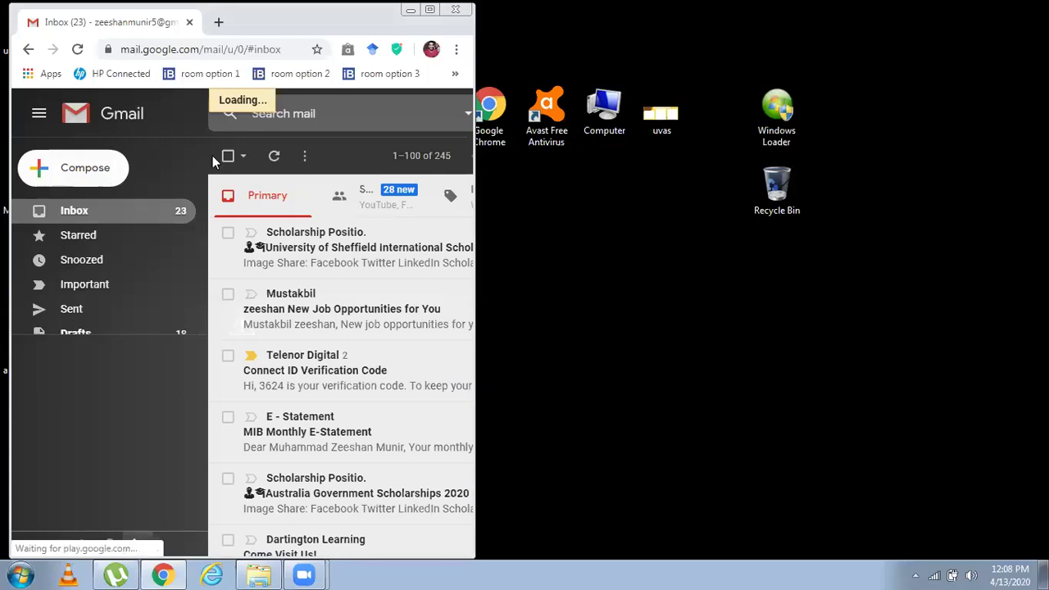
# Step: Open a New Message compose window from the Gmail inbox
pyautogui.click(72, 168)
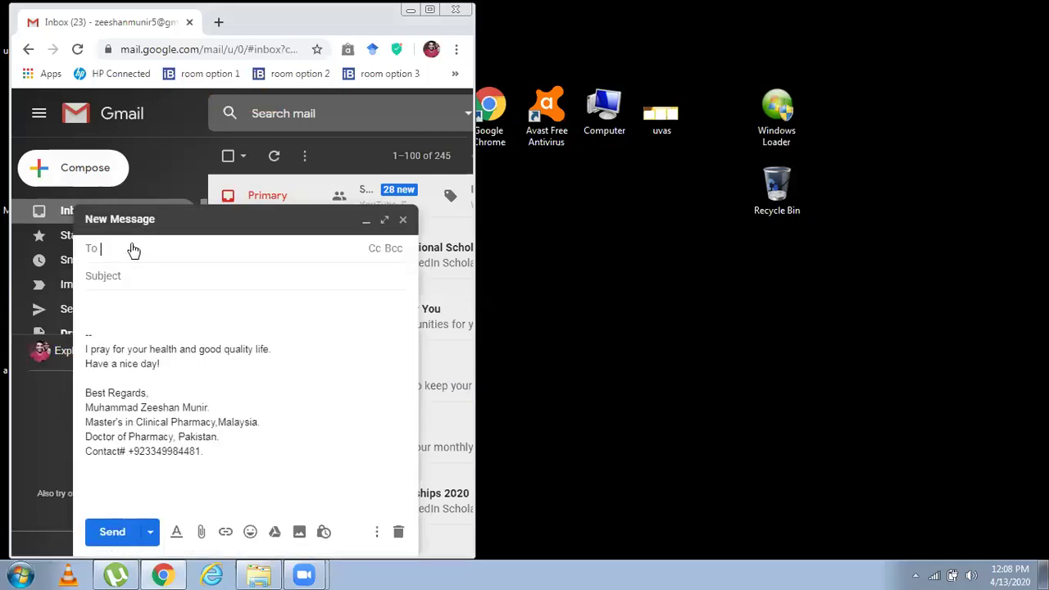
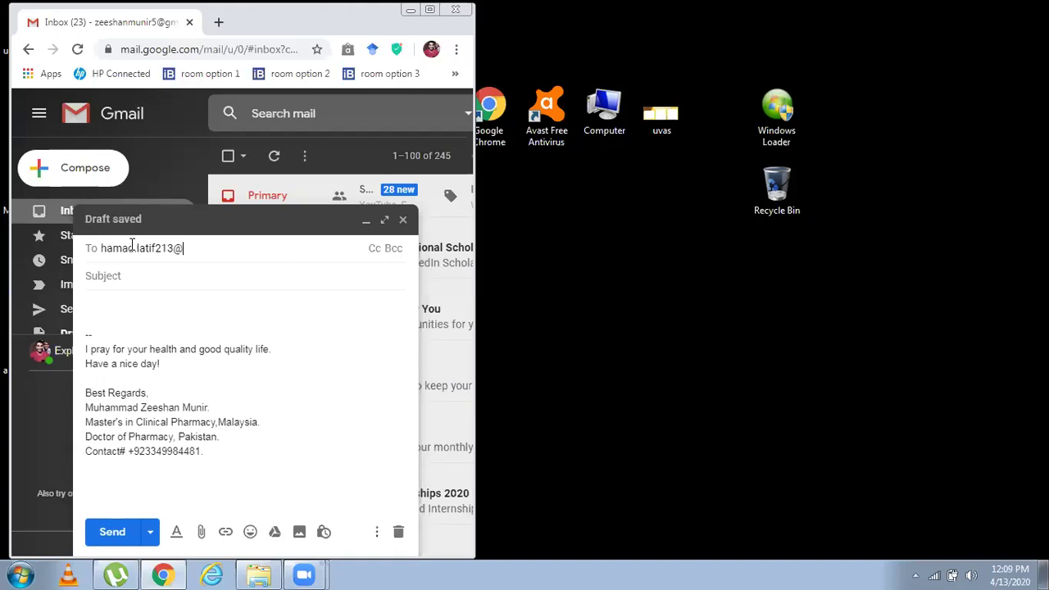
# Step: Attach the Ulcer Disease presentation to the message
pyautogui.click(201, 533)
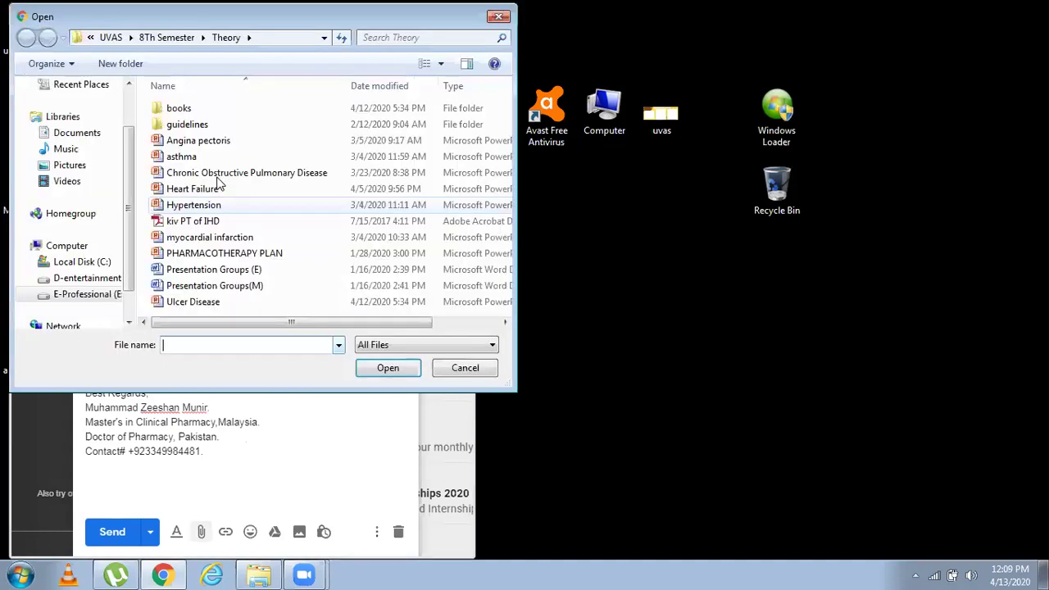
pyautogui.click(201, 302)
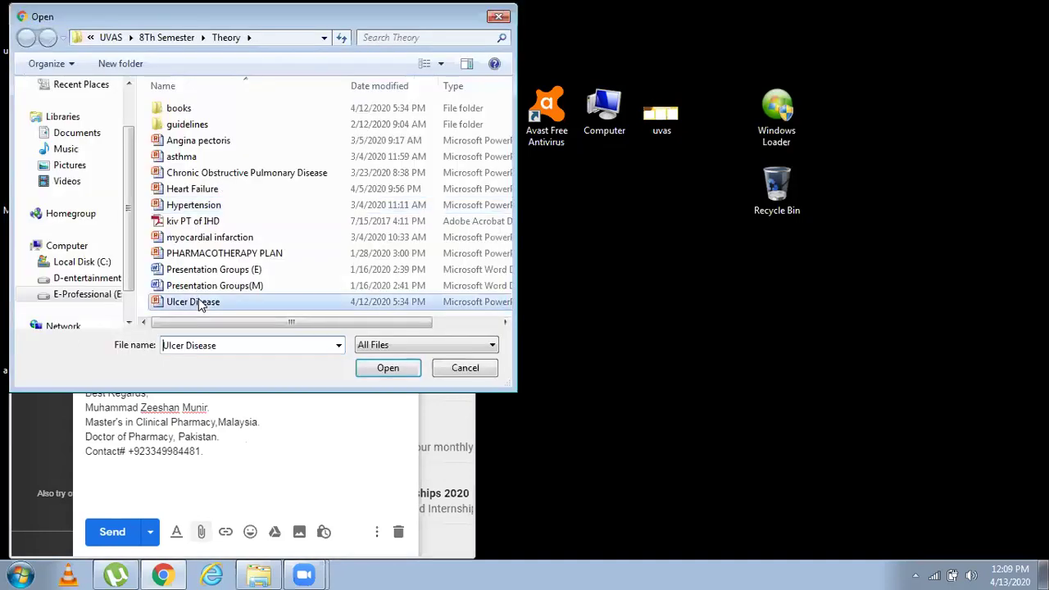
pyautogui.click(390, 368)
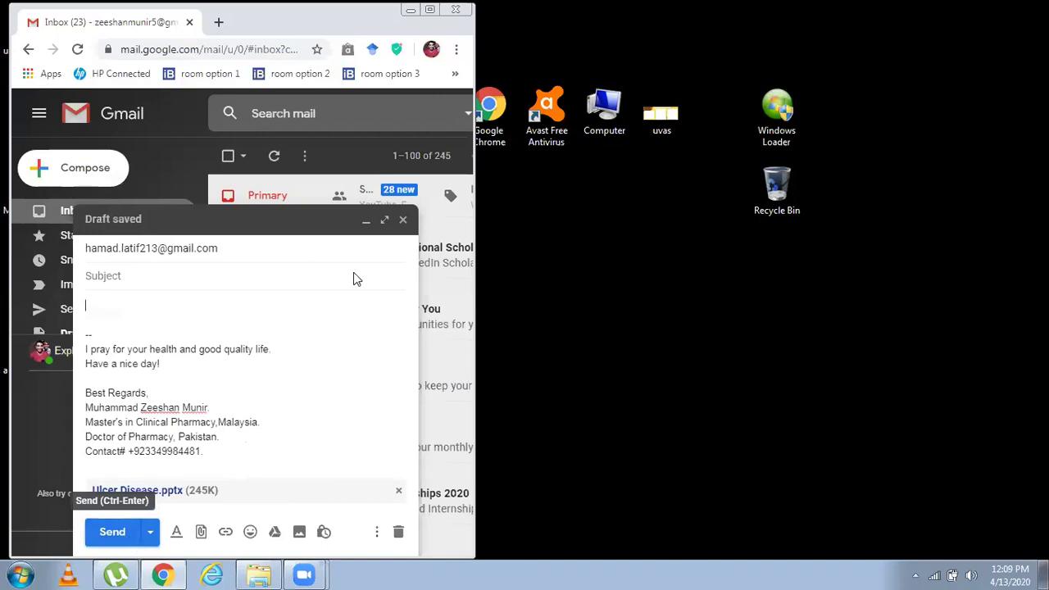
# Step: Send the message with Ctrl+Enter and minimize Chrome to show the desktop
pyautogui.hotkey('ctrl', 'Return')
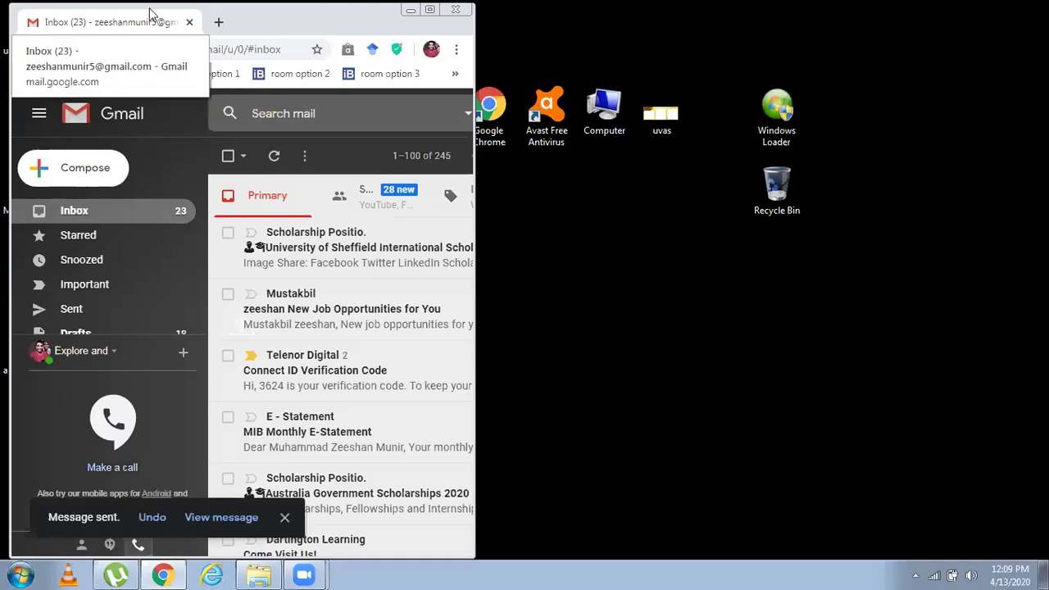
pyautogui.rightClick(158, 567)
pyautogui.press('Escape')
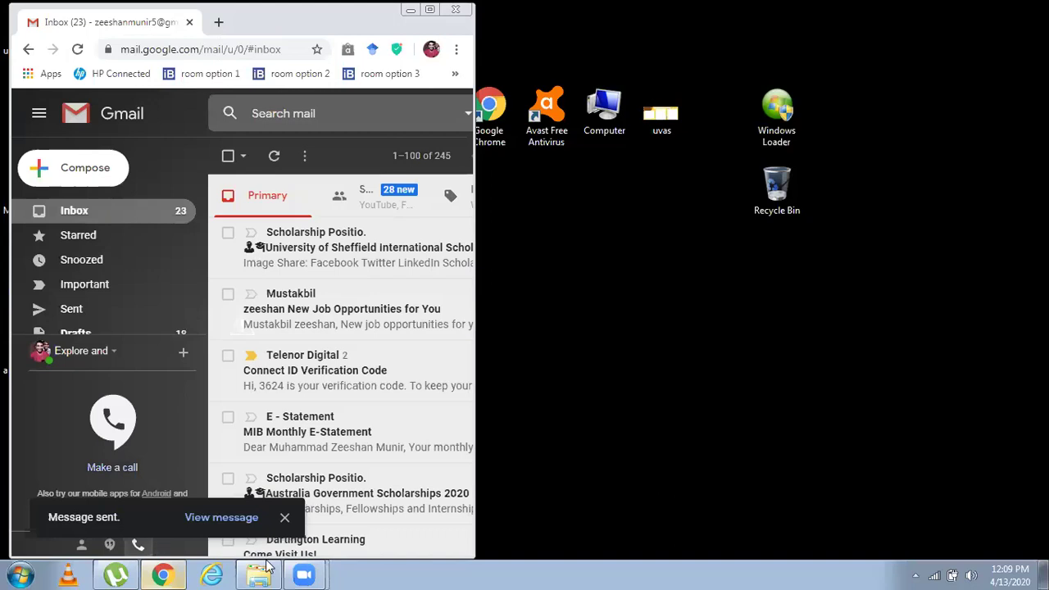
pyautogui.press('super+d')
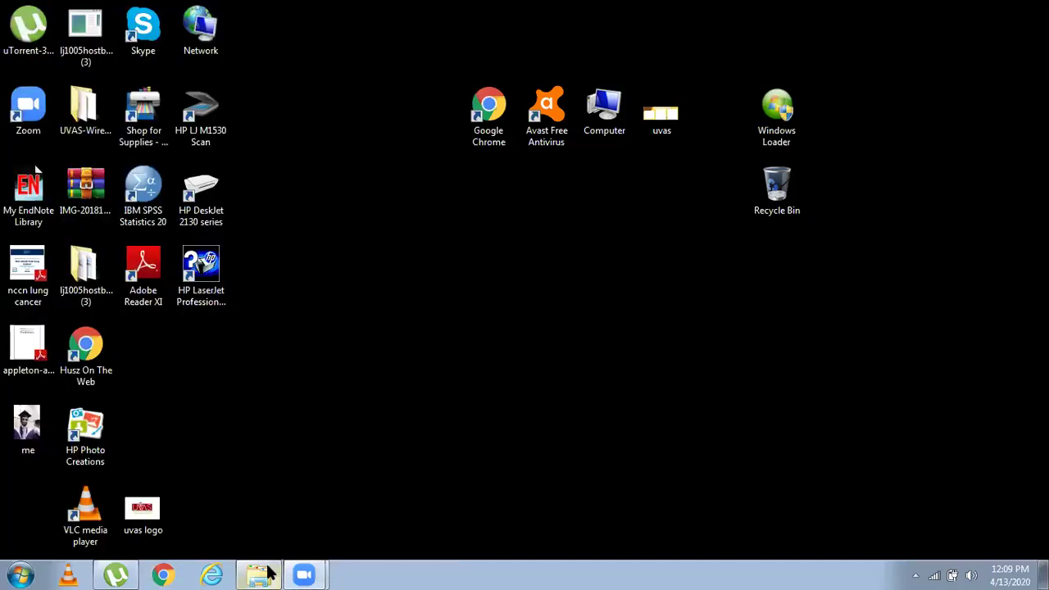
# Step: Minimize the Theory folder, dismiss the activation notice, and advance to slide 5, Etiology-Causes
pyautogui.hotkey('alt', 'Tab')
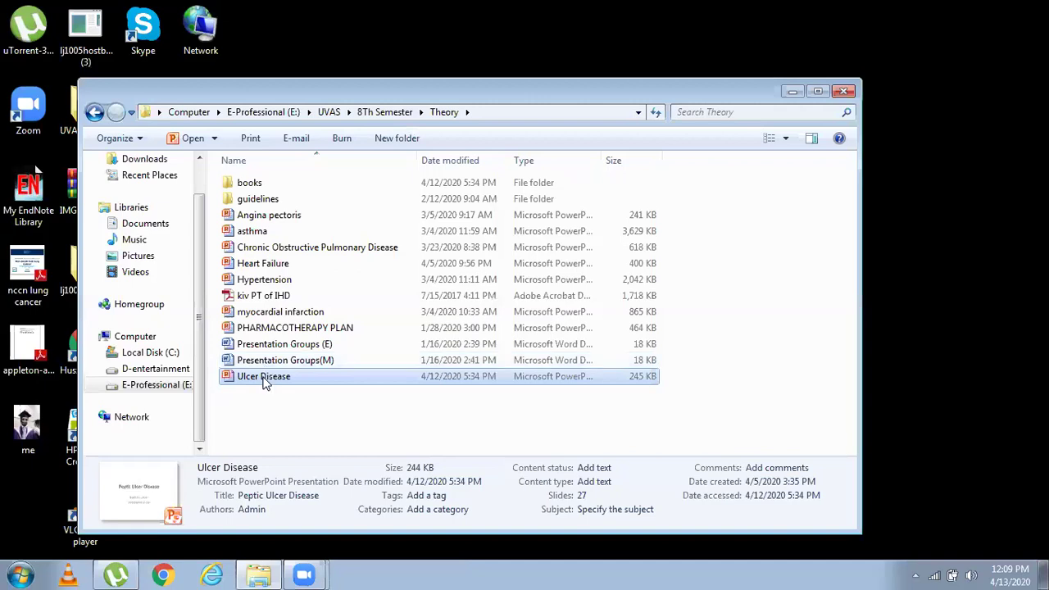
pyautogui.click(787, 91)
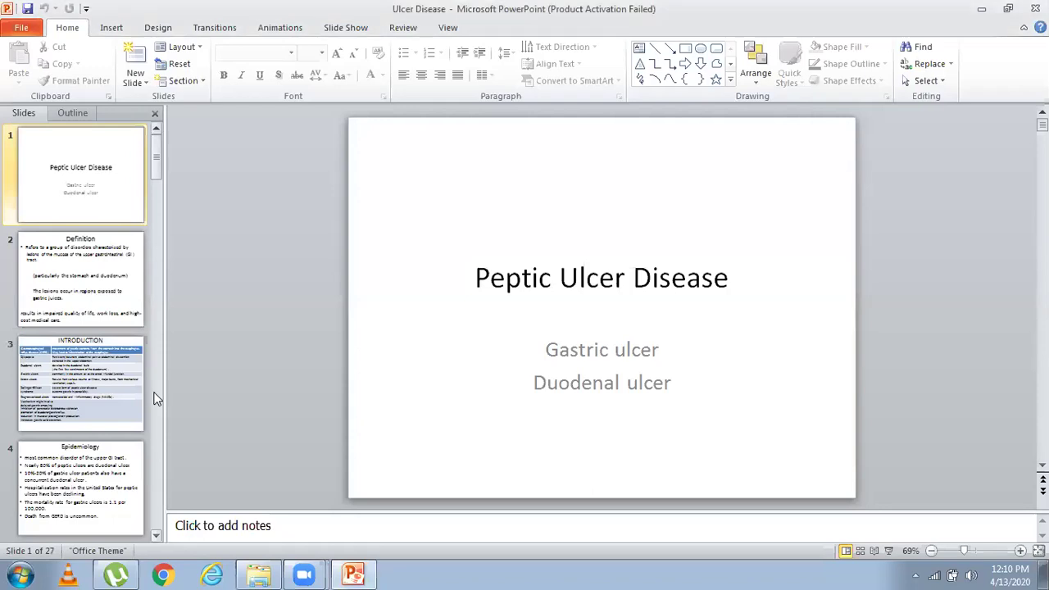
pyautogui.click(676, 434)
pyautogui.press('Down')
pyautogui.press('Down')
pyautogui.press('Down')
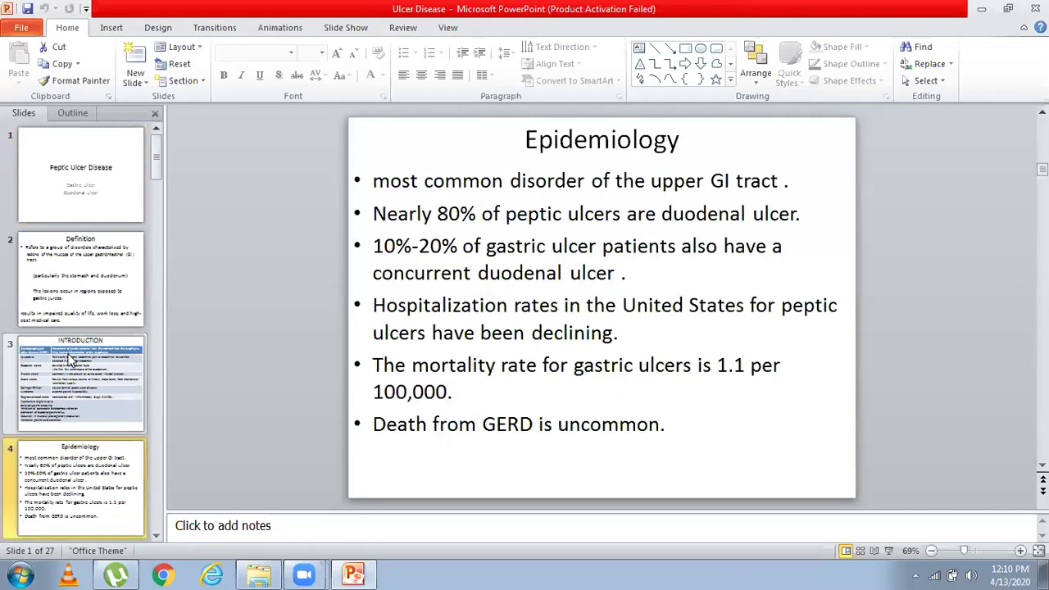
pyautogui.press('Down')
pyautogui.press('Down')
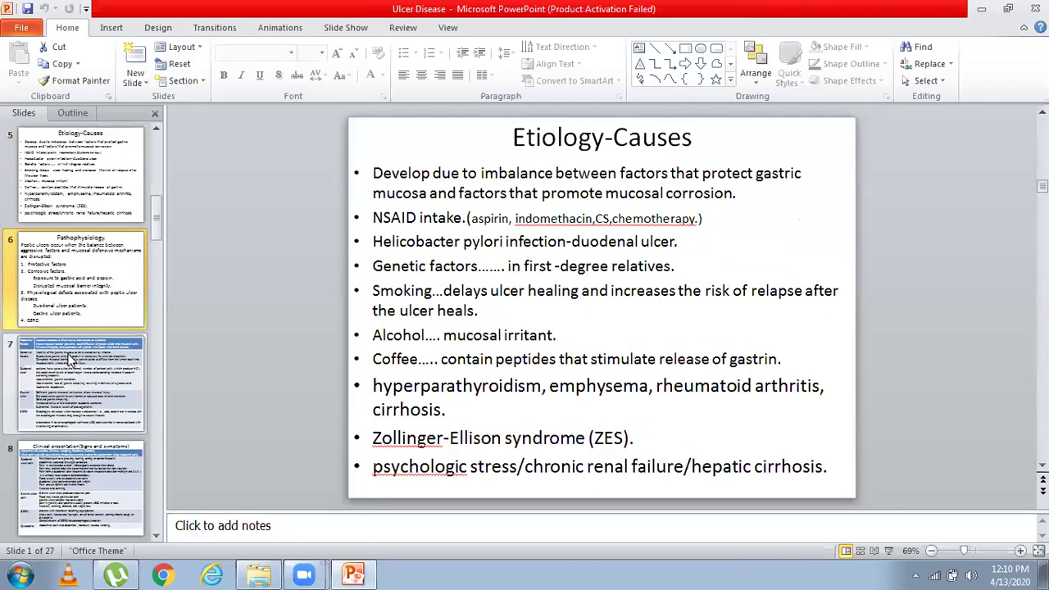